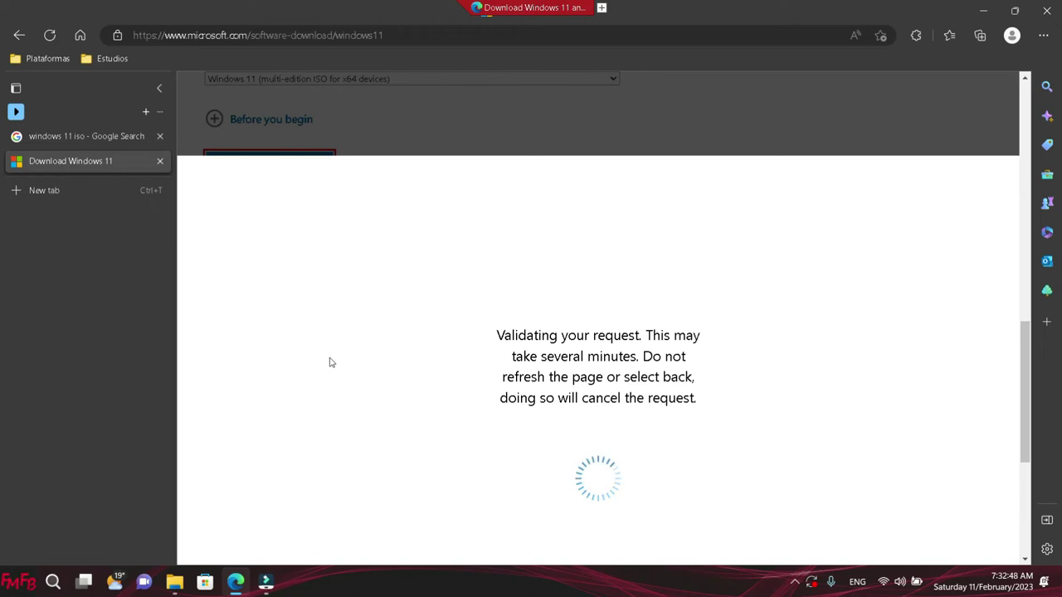
# Choose English (United States) as the Windows 11 product language and request the 64-bit ISO download.
pyautogui.click(329, 329)
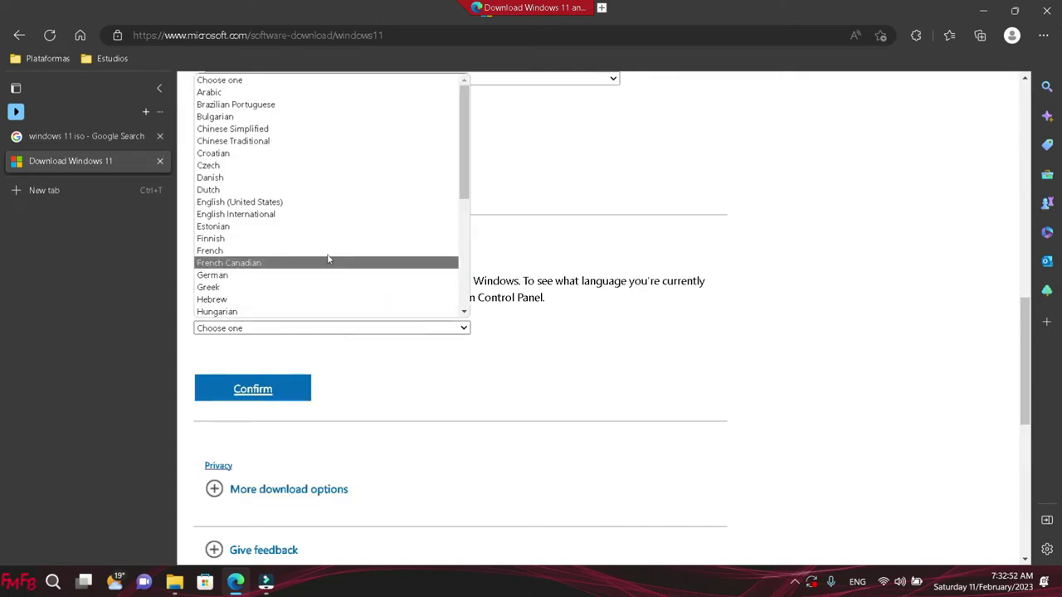
pyautogui.click(309, 206)
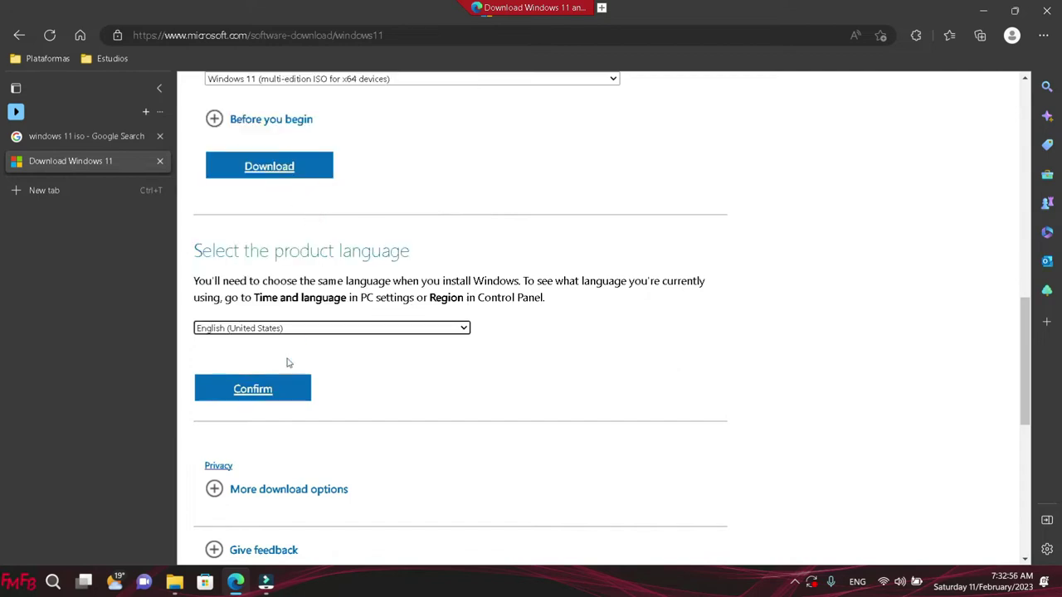
pyautogui.click(279, 389)
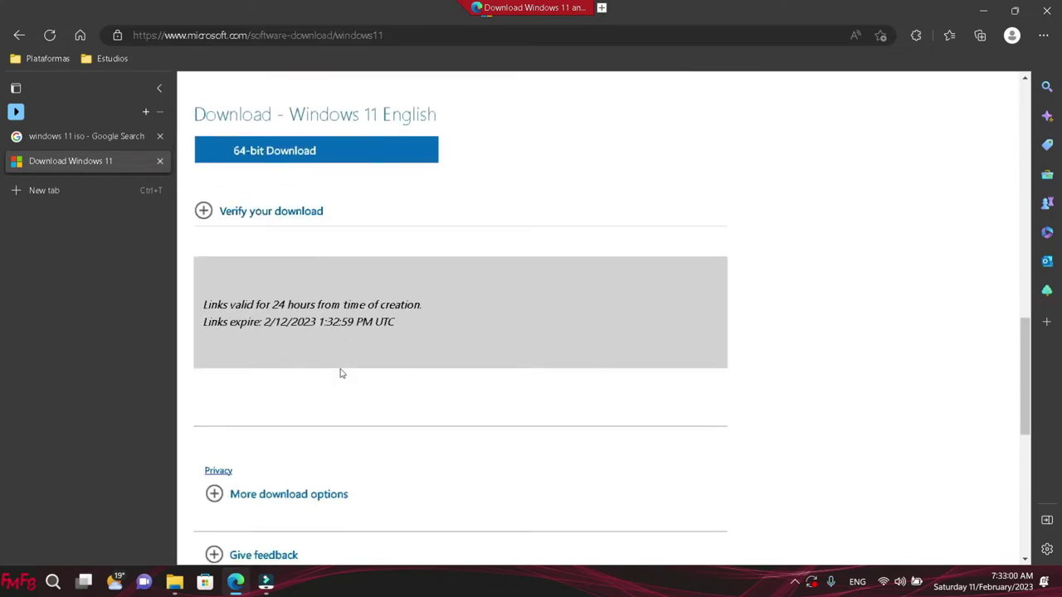
pyautogui.click(262, 167)
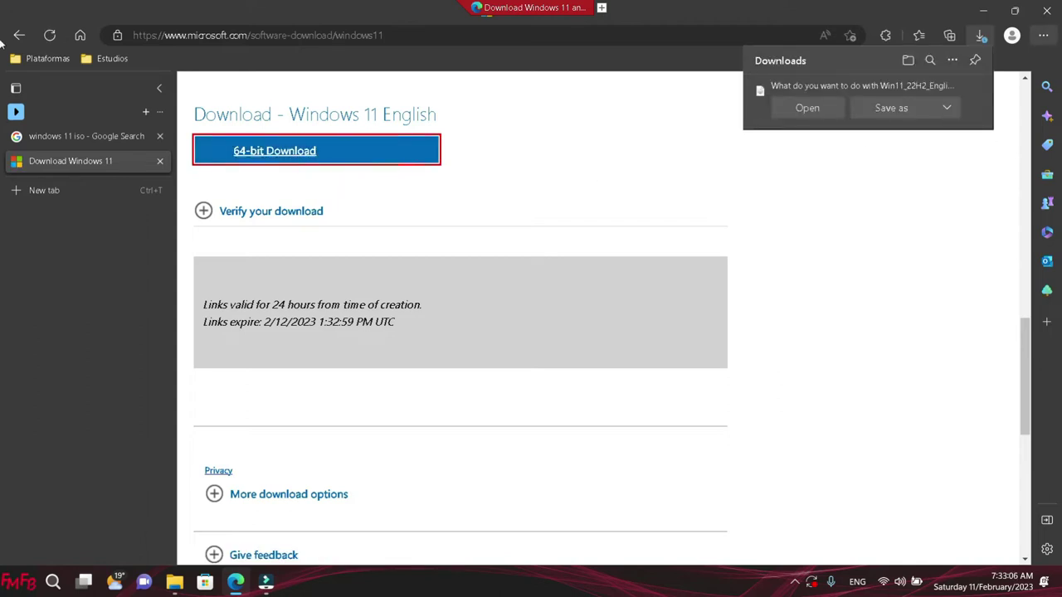
pyautogui.click(974, 90)
# Switch to the Windows 11 folder in File Explorer and select Win11_22H2_English_x64v1.iso.
pyautogui.click(983, 15)
pyautogui.moveTo(174, 582)
pyautogui.click(174, 506)
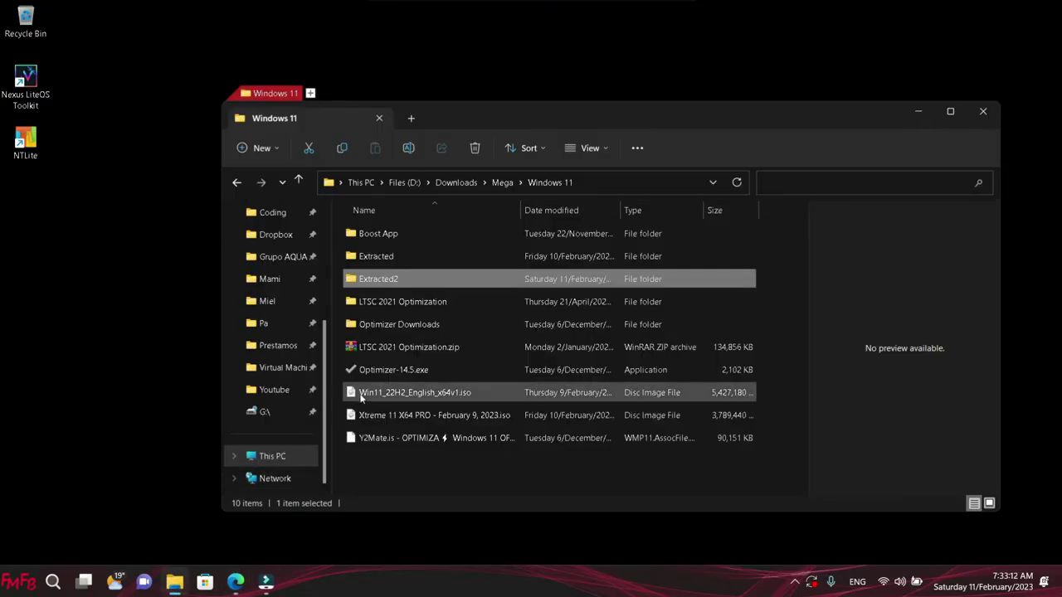
pyautogui.click(361, 398)
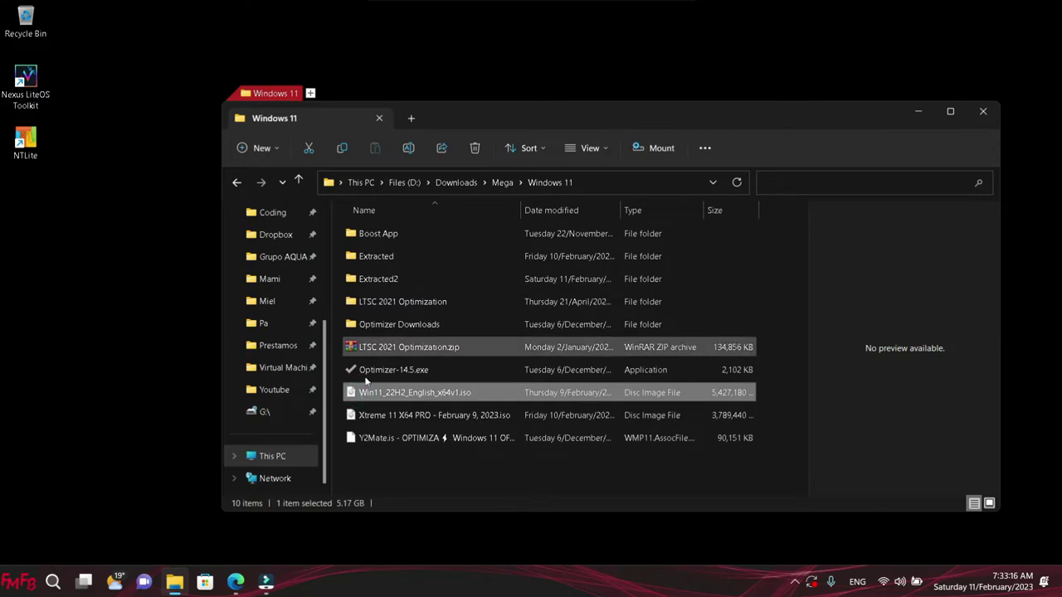
# Launch WinRAR, associate it with ISO files in its integration settings, and close it.
pyautogui.click(20, 582)
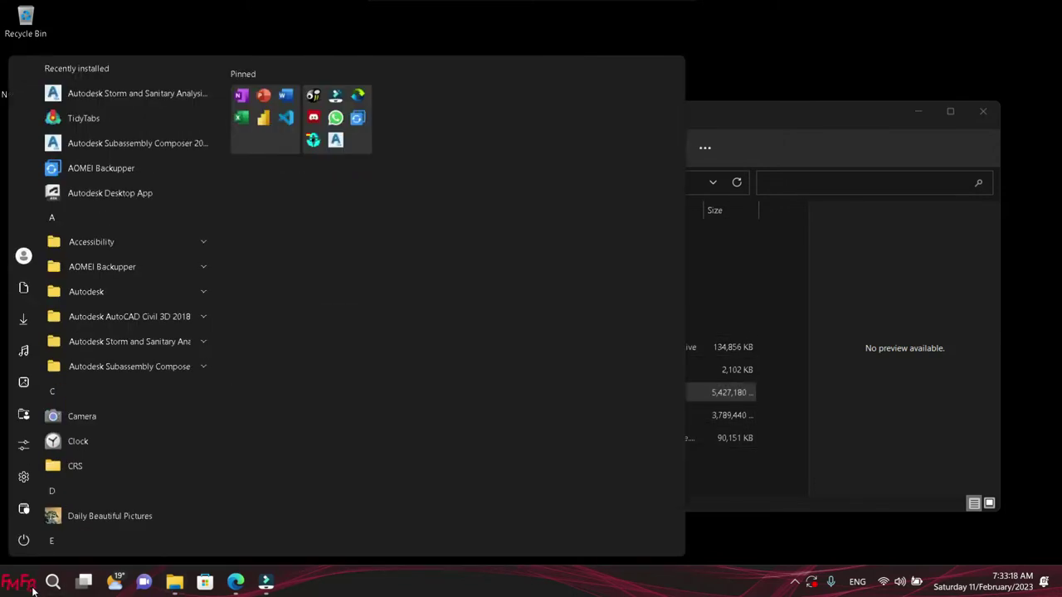
pyautogui.write('winrar')
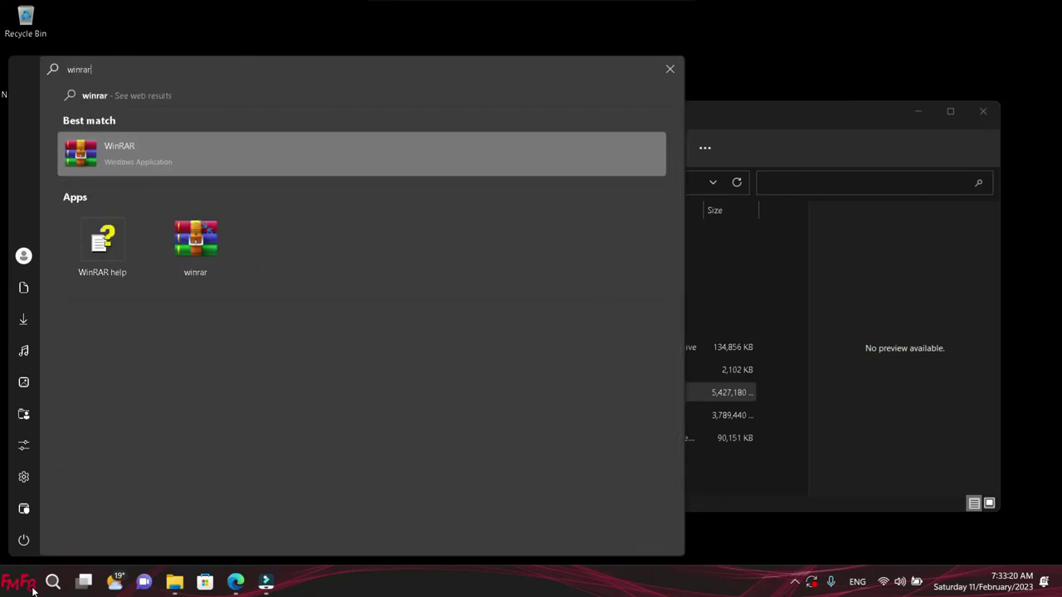
pyautogui.press('Return')
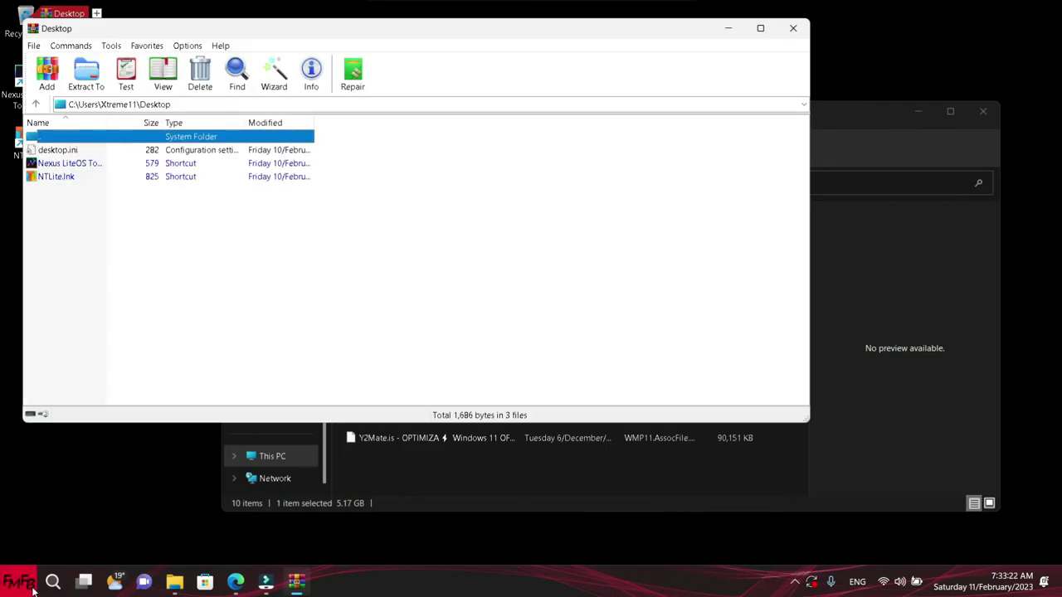
pyautogui.click(179, 47)
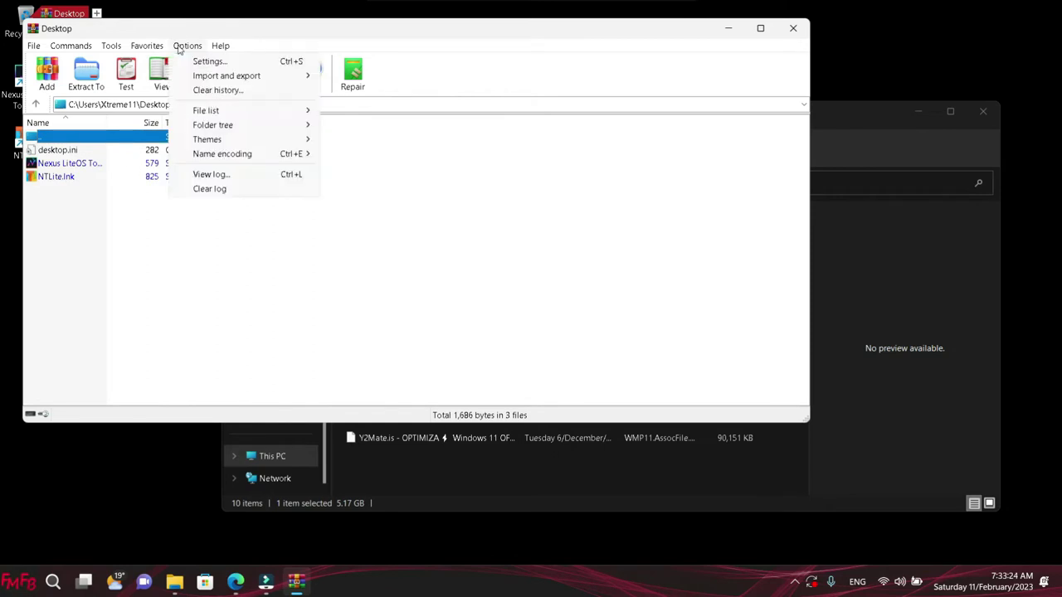
pyautogui.click(189, 63)
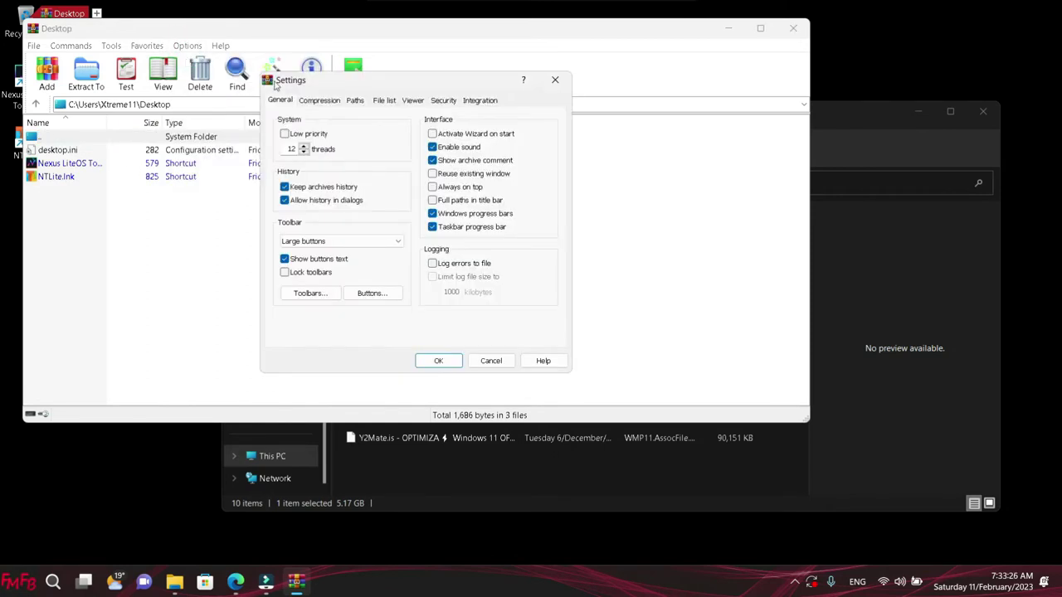
pyautogui.click(478, 100)
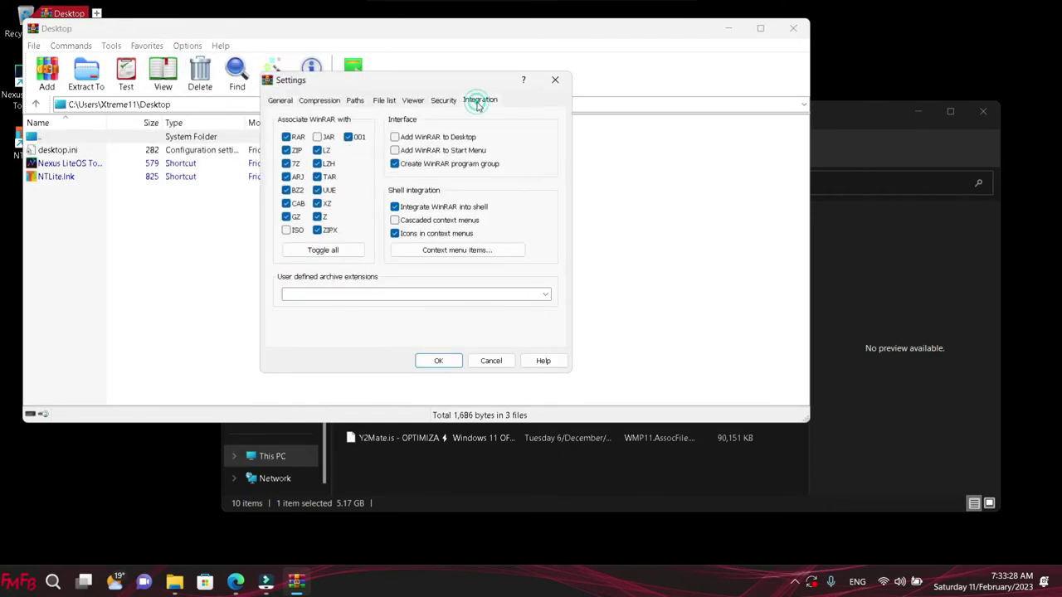
pyautogui.click(440, 364)
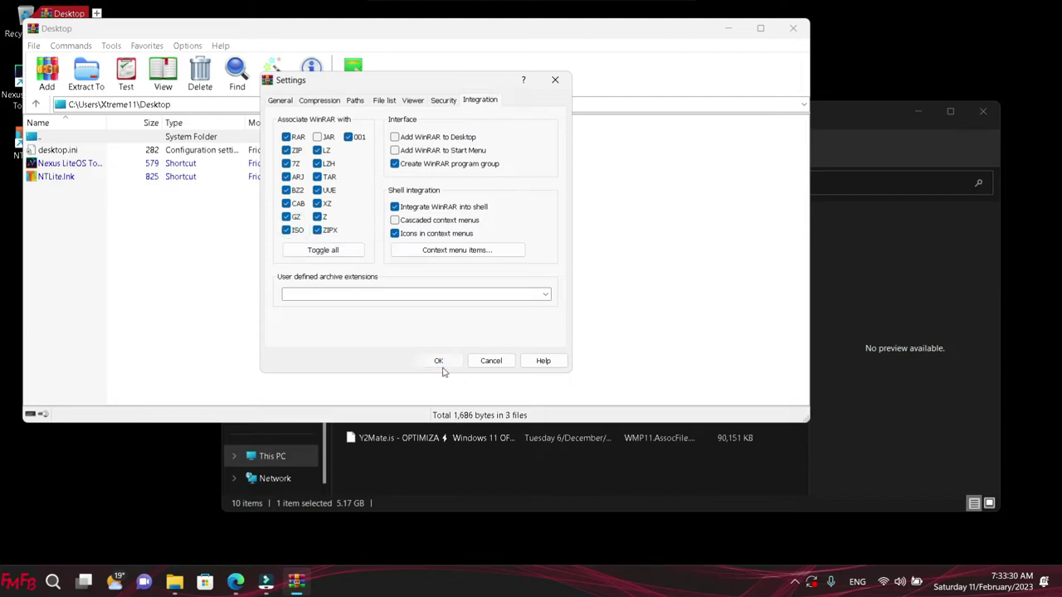
pyautogui.hotkey('alt', 'F4')
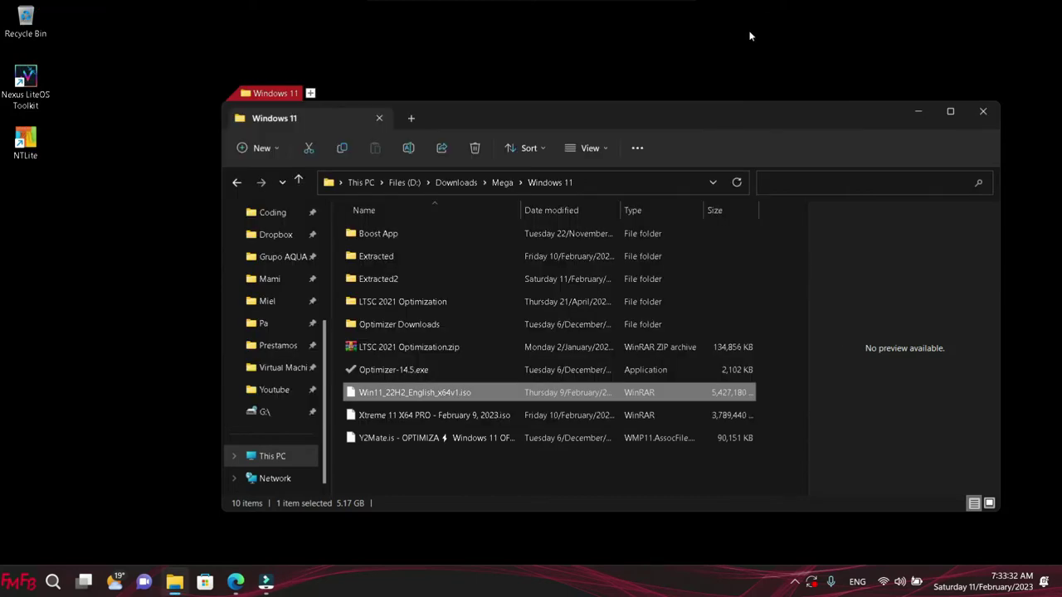
# Extract Win11_22H2_English_x64v1.iso with WinRAR into D:\Downloads\Mega\Windows 11\Extracted2.
pyautogui.rightClick(388, 393)
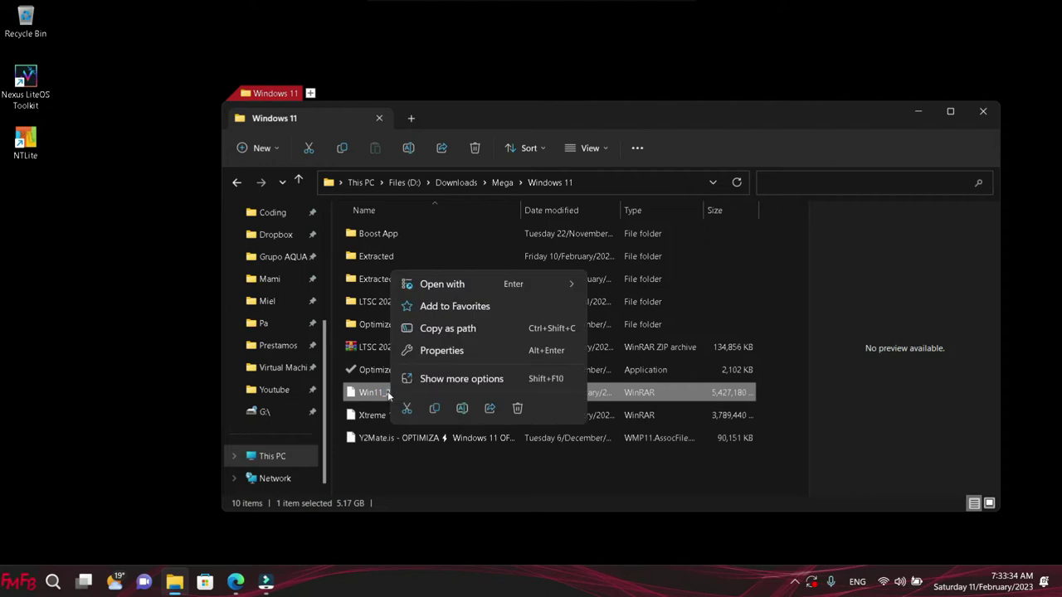
pyautogui.click(425, 379)
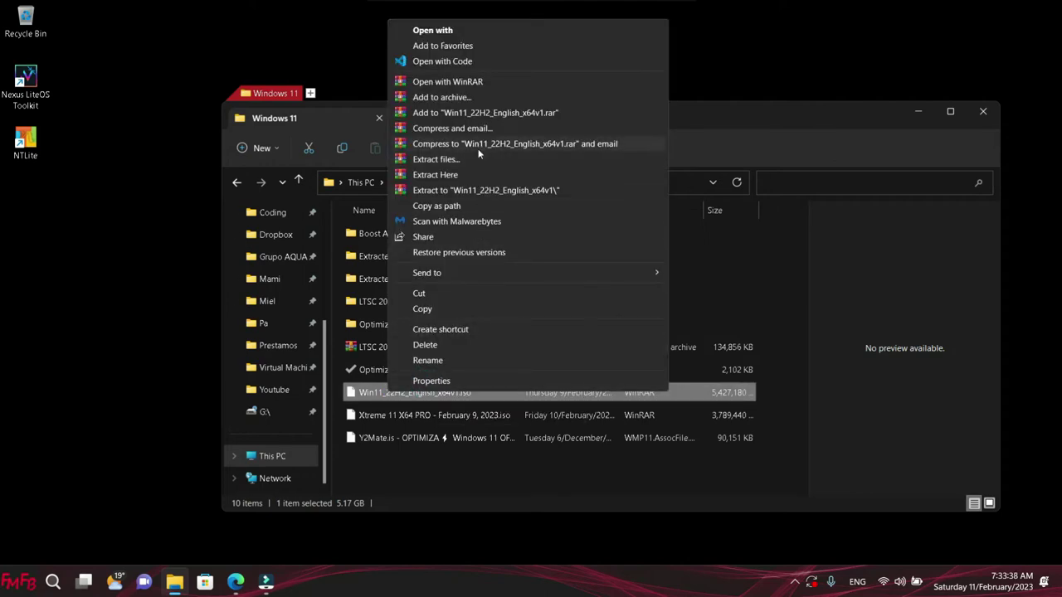
pyautogui.click(468, 160)
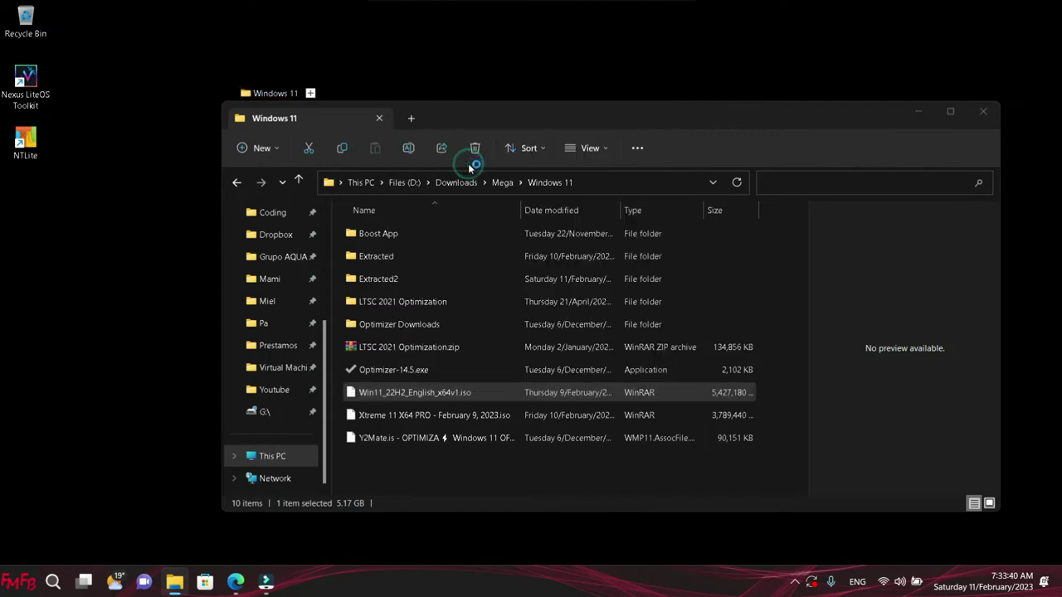
pyautogui.click(355, 235)
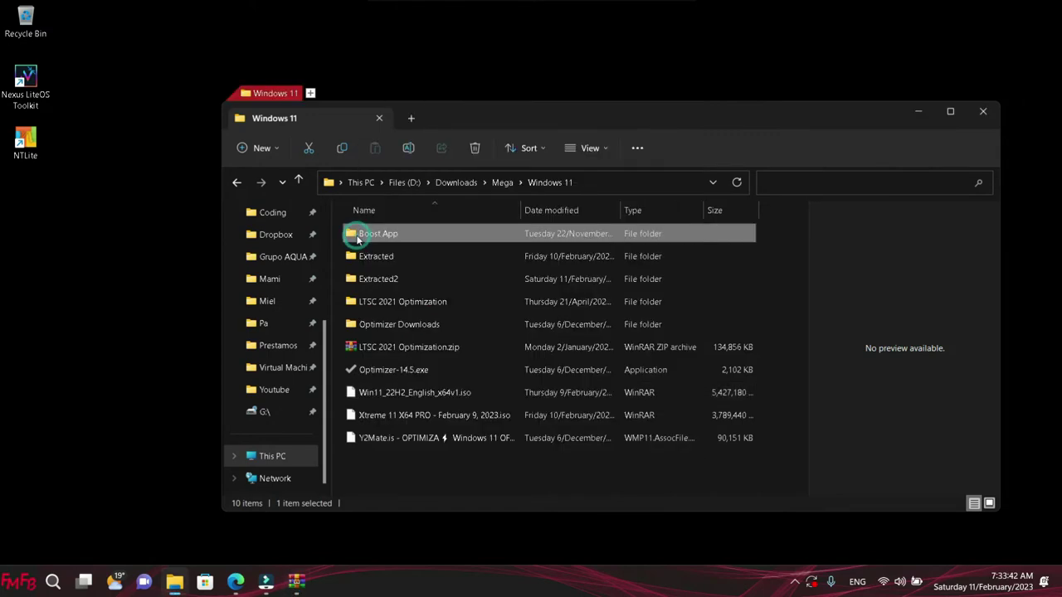
pyautogui.doubleClick(373, 277)
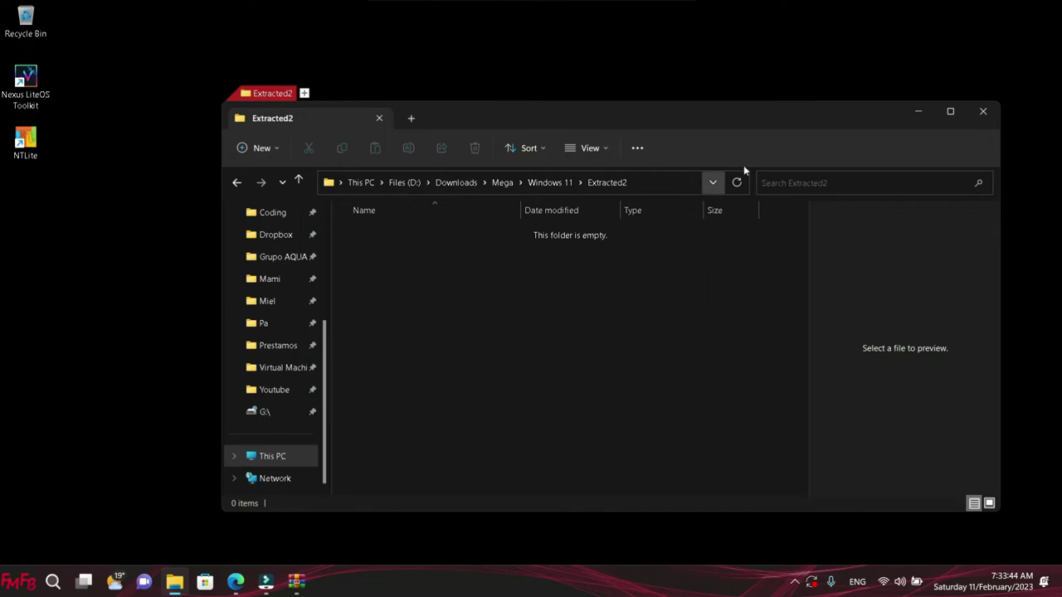
pyautogui.click(677, 182)
pyautogui.hotkey('ctrl', 'c')
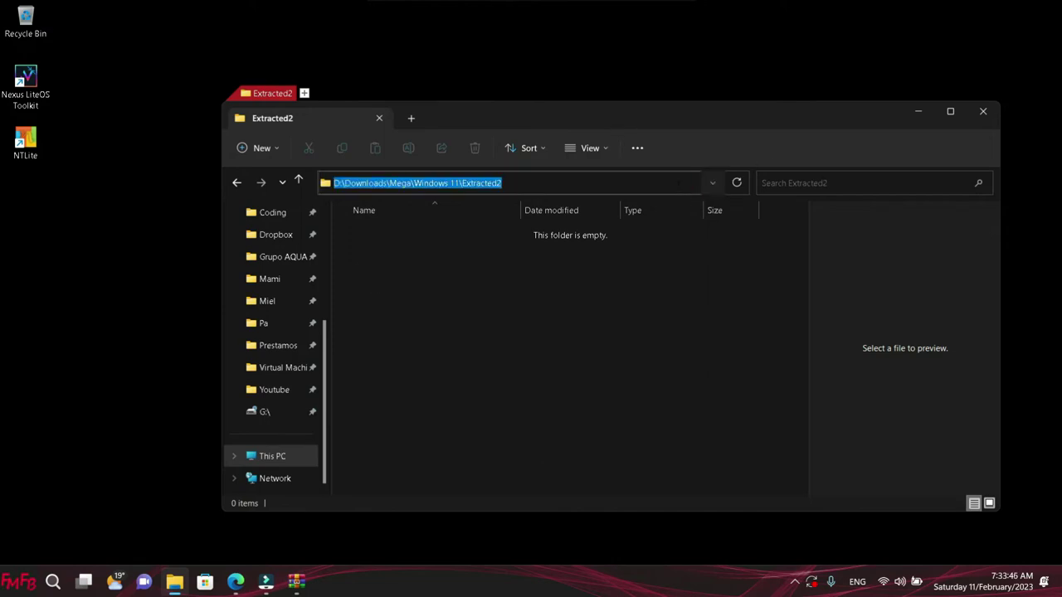
pyautogui.hotkey('alt', 'Tab')
pyautogui.hotkey('ctrl', 'v')
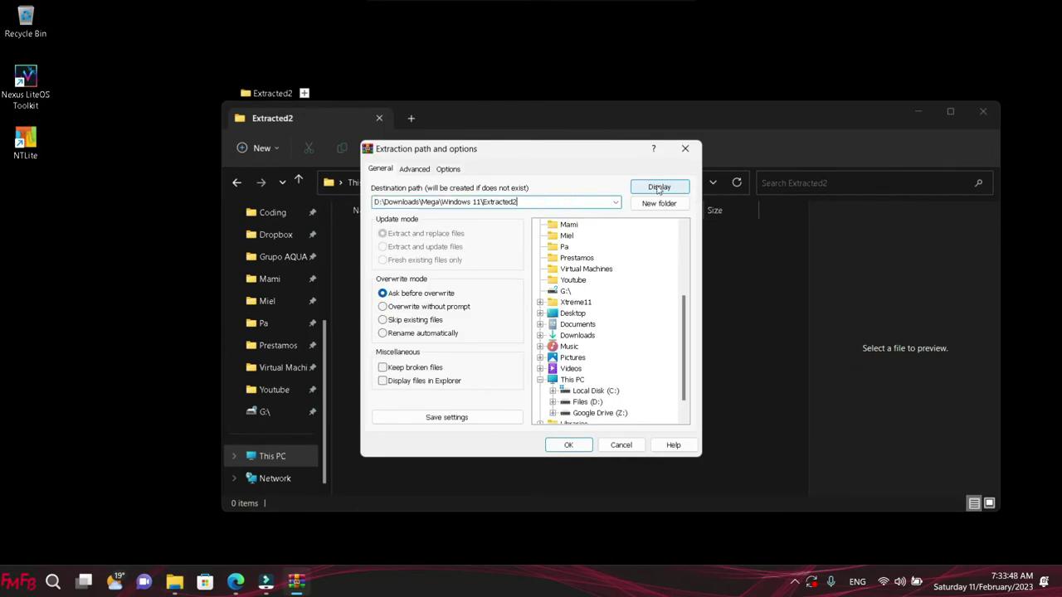
pyautogui.press('Return')
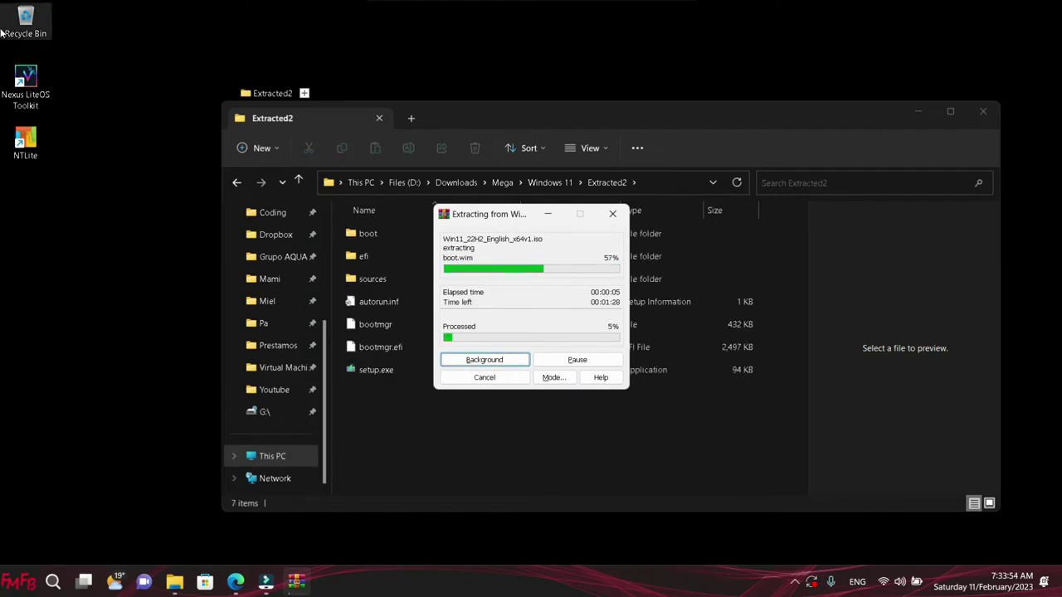
# Launch NTLite and browse to the Extracted2 folder as a new image directory, bringing up the WinRAR extraction progress.
pyautogui.click(23, 131)
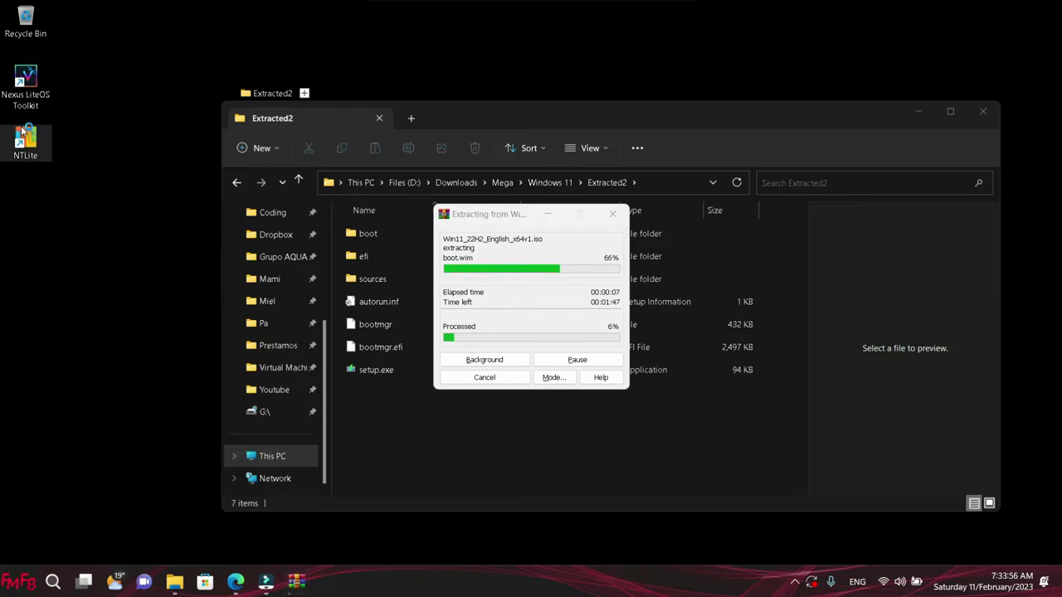
pyautogui.doubleClick(24, 127)
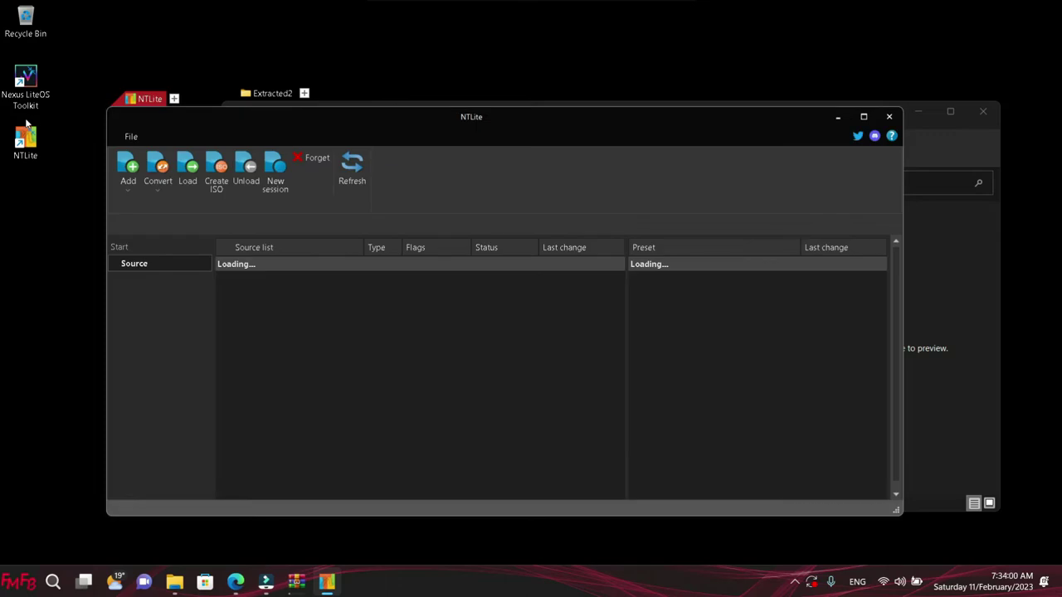
pyautogui.click(130, 179)
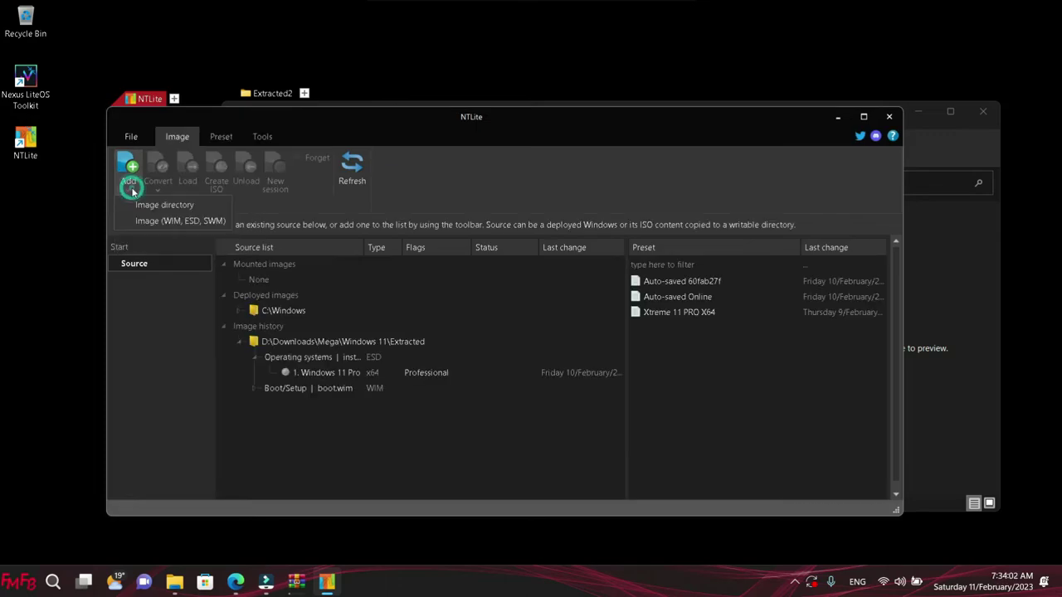
pyautogui.click(141, 204)
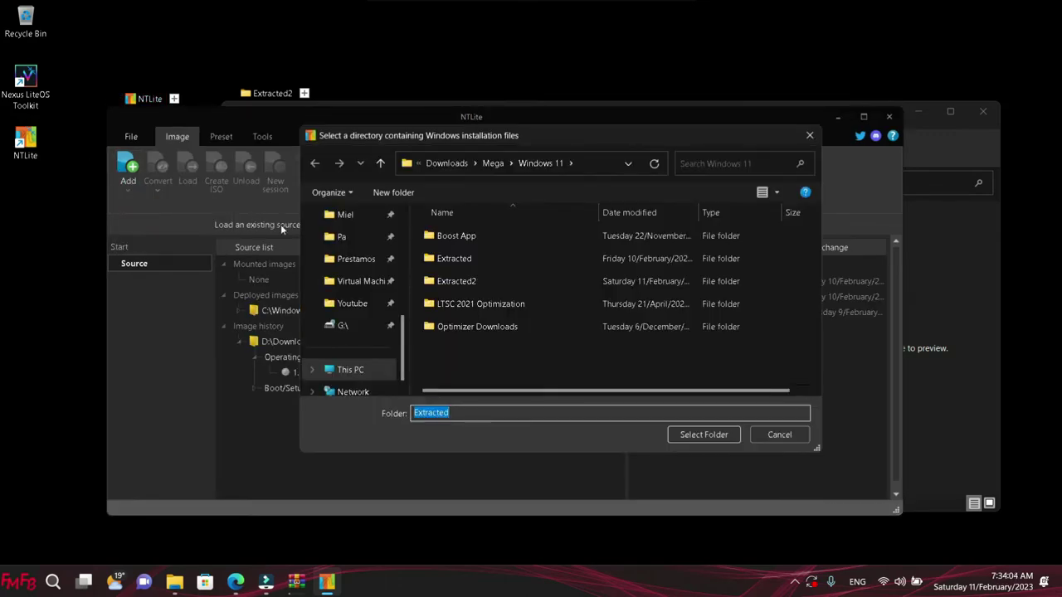
pyautogui.doubleClick(431, 281)
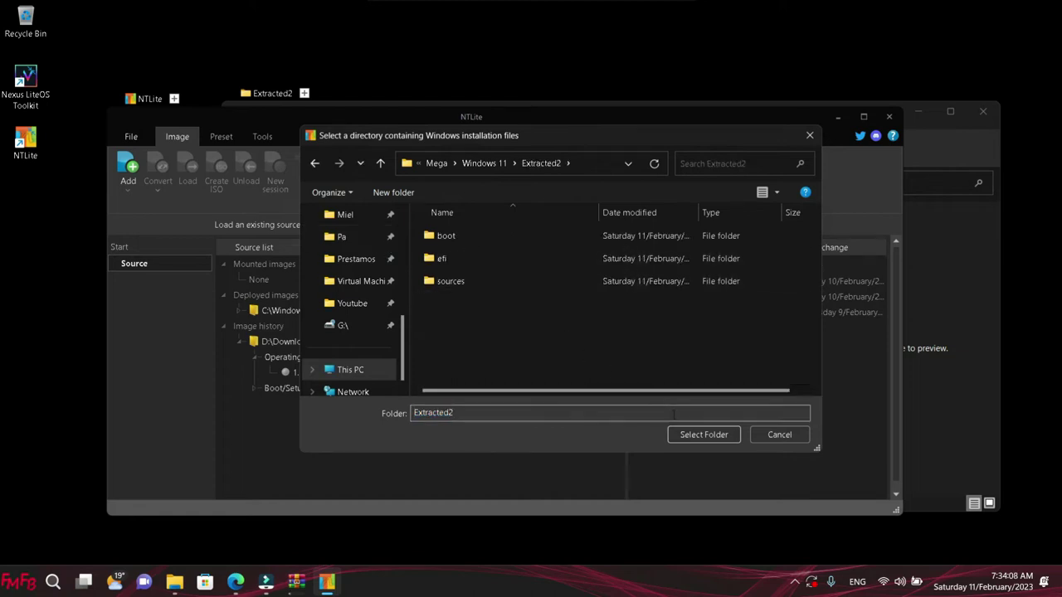
pyautogui.moveTo(296, 581)
pyautogui.click(297, 504)
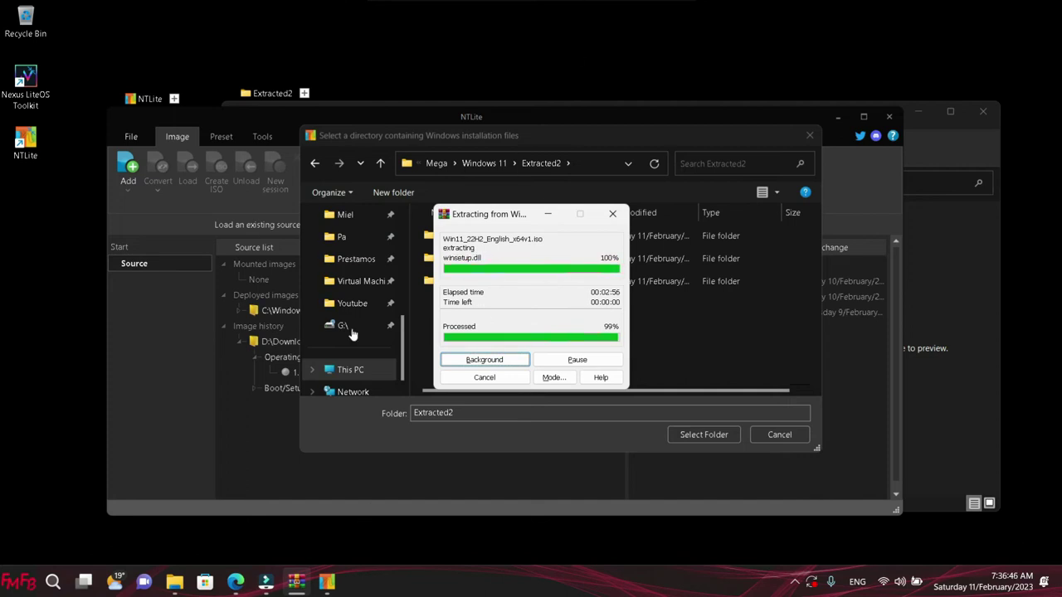
# Add the Extracted2 folder to the source list and load its Windows 11 Professional edition.
pyautogui.click(694, 434)
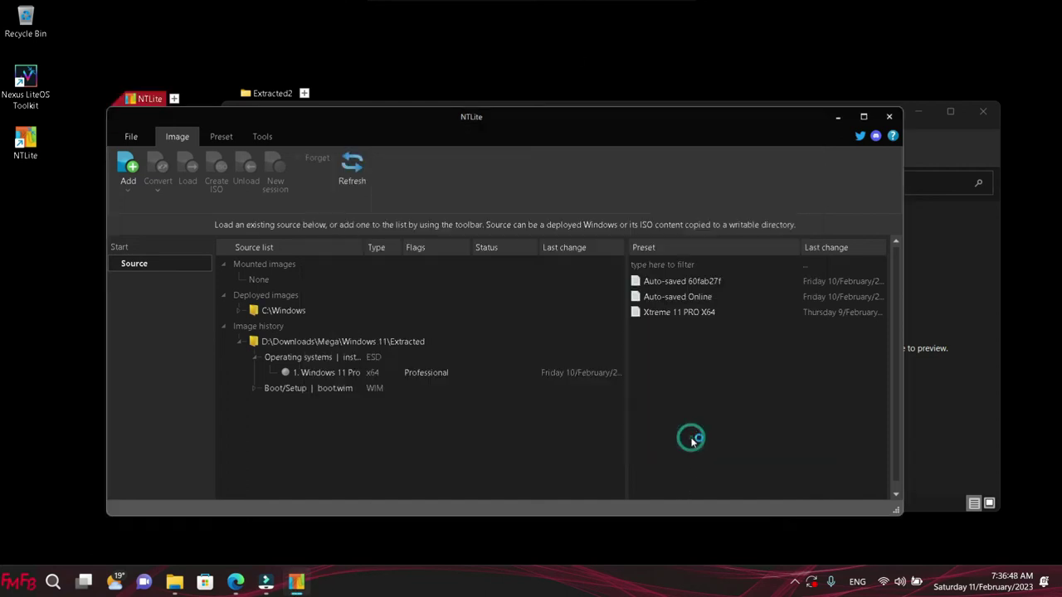
pyautogui.scroll(-2, 506, 443)
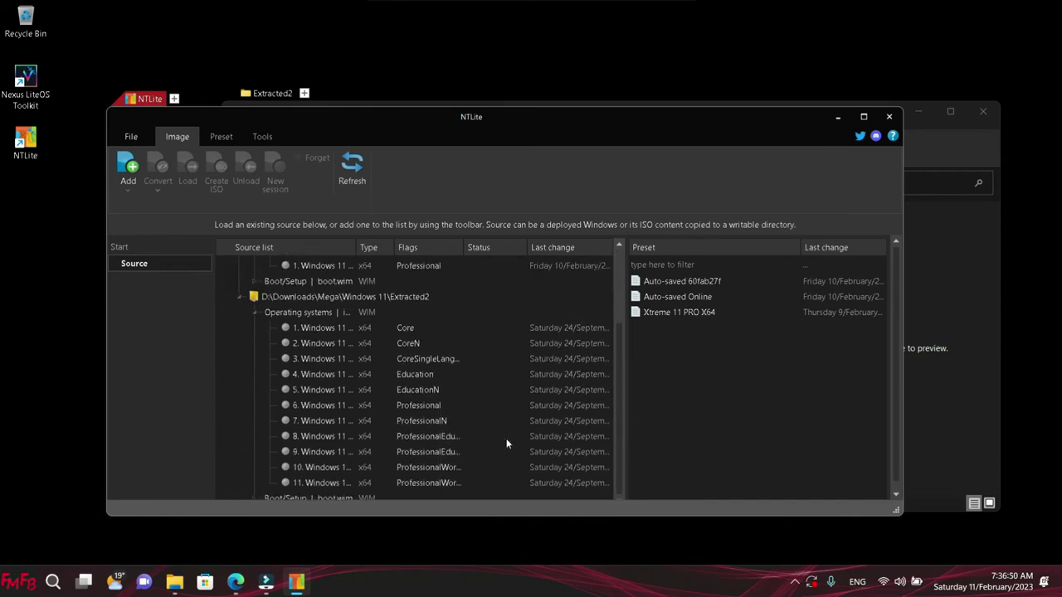
pyautogui.doubleClick(424, 405)
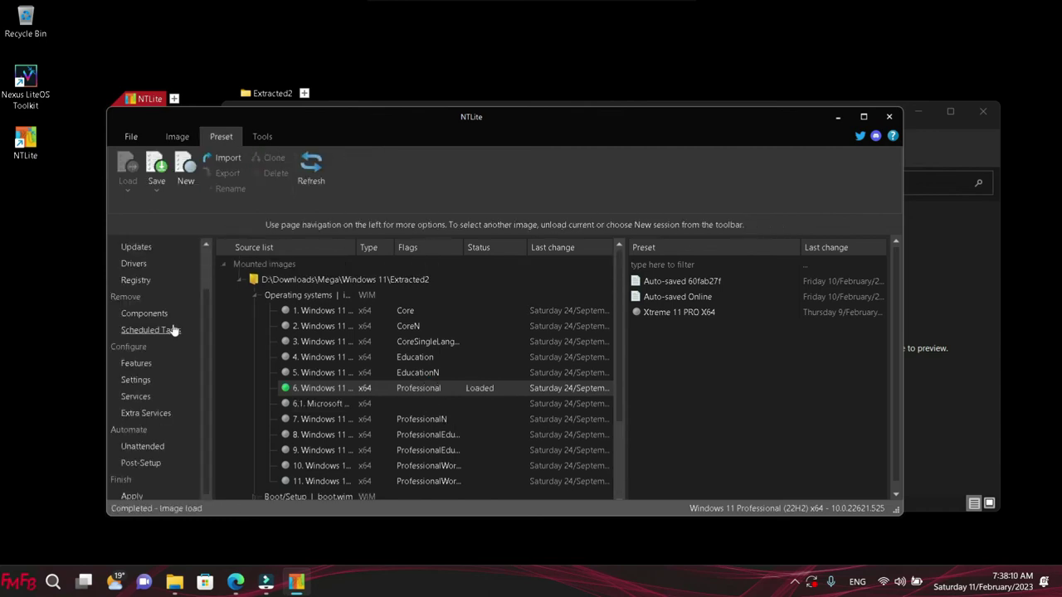
# Accept the component removal warning and mark the Language component under Localization for removal.
pyautogui.click(137, 310)
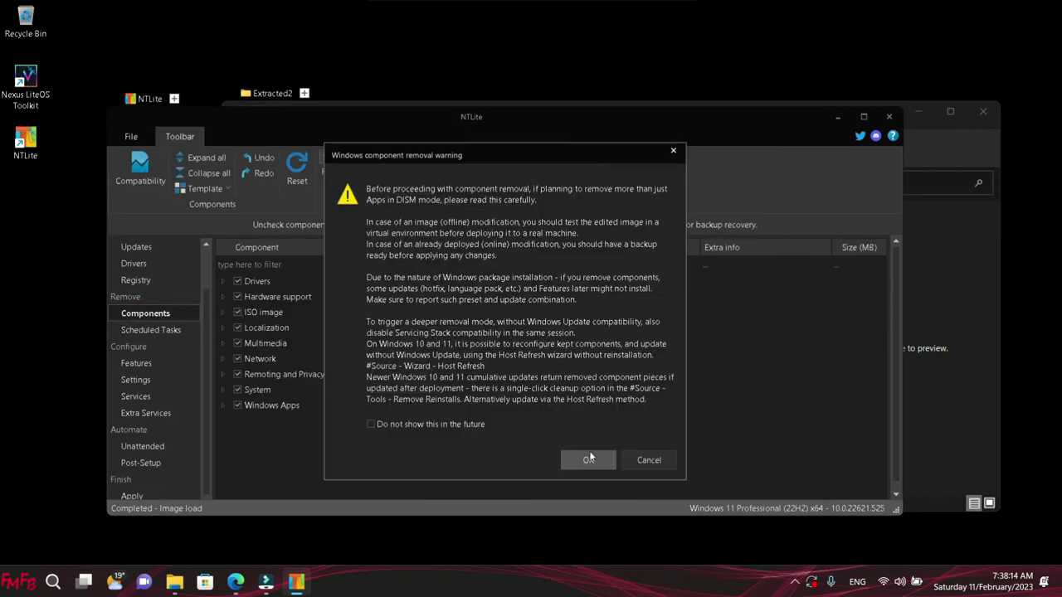
pyautogui.click(588, 459)
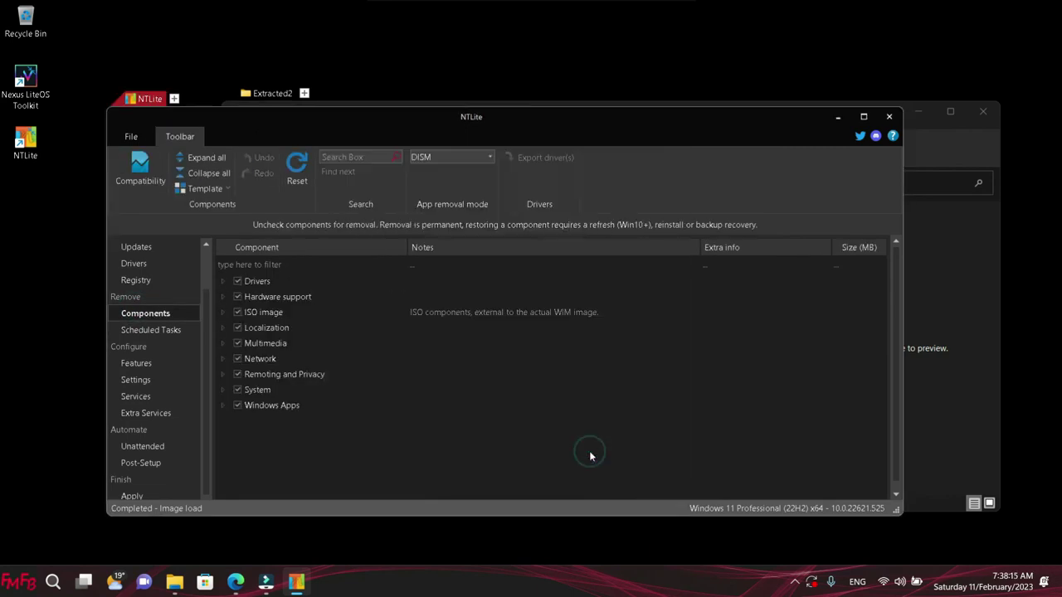
pyautogui.click(224, 328)
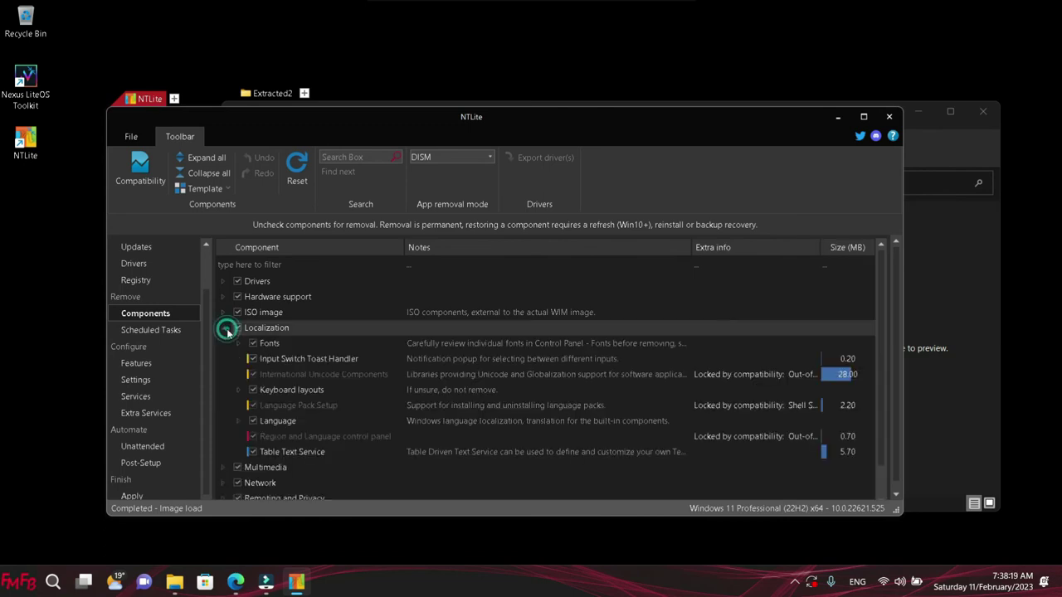
pyautogui.click(253, 421)
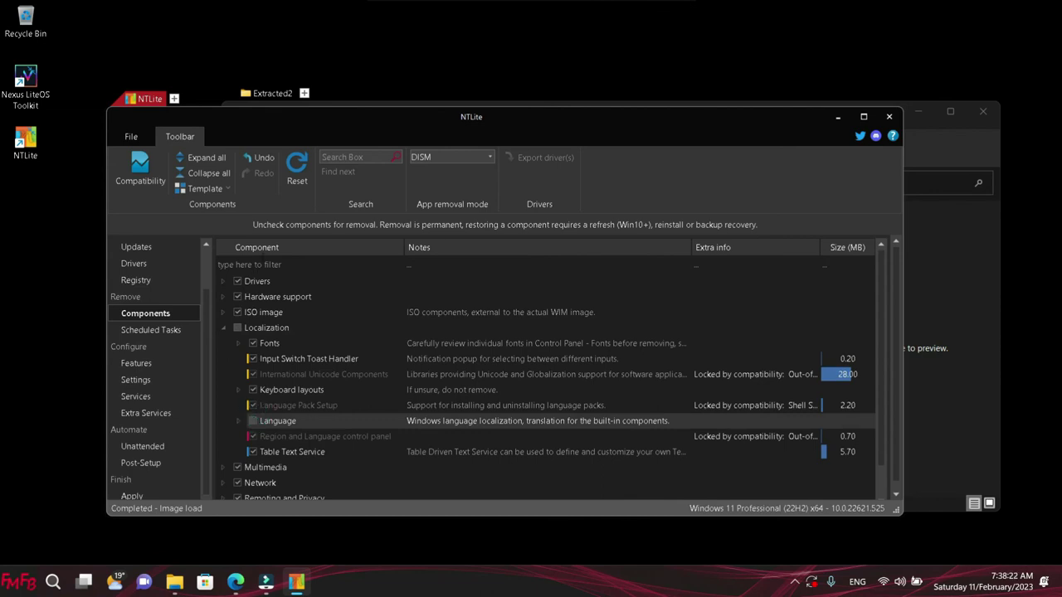
# Return to the image source page and save the current image settings as a new preset named Trial, keeping the pending changes.
pyautogui.click(136, 247)
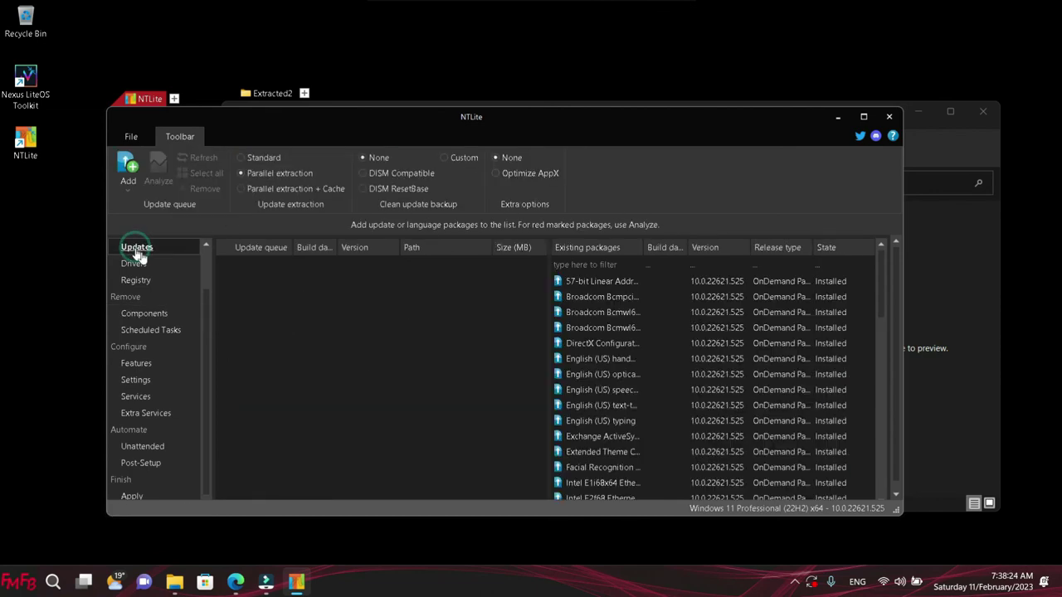
pyautogui.scroll(1, 196, 318)
pyautogui.click(133, 264)
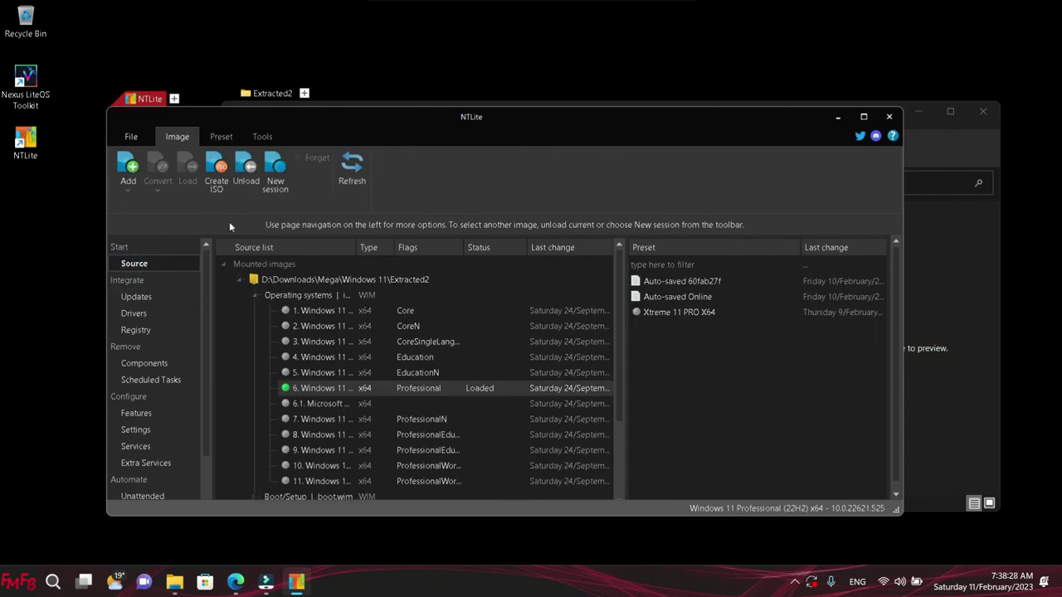
pyautogui.click(222, 138)
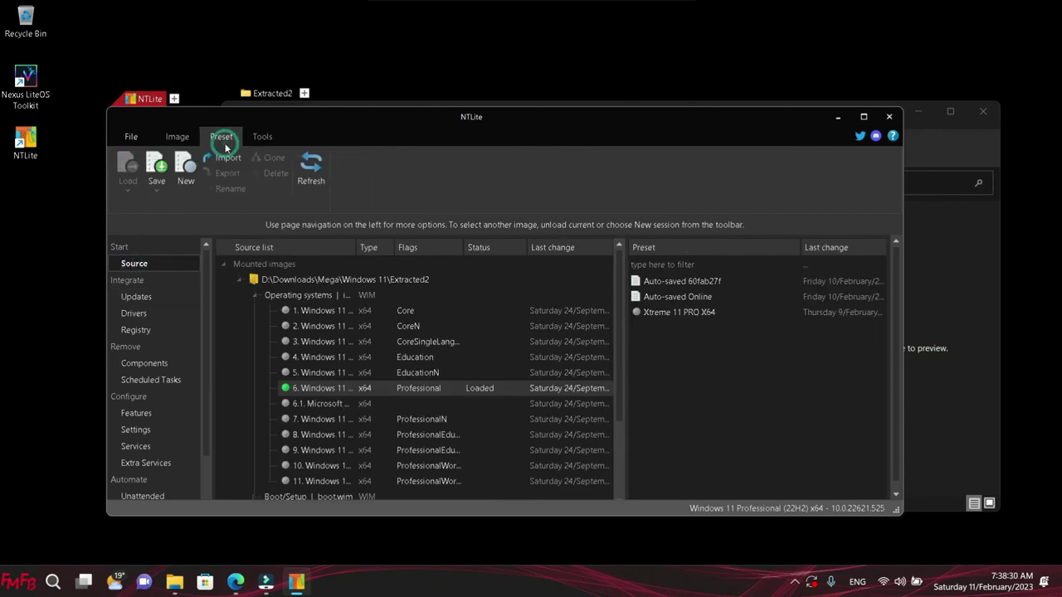
pyautogui.click(175, 188)
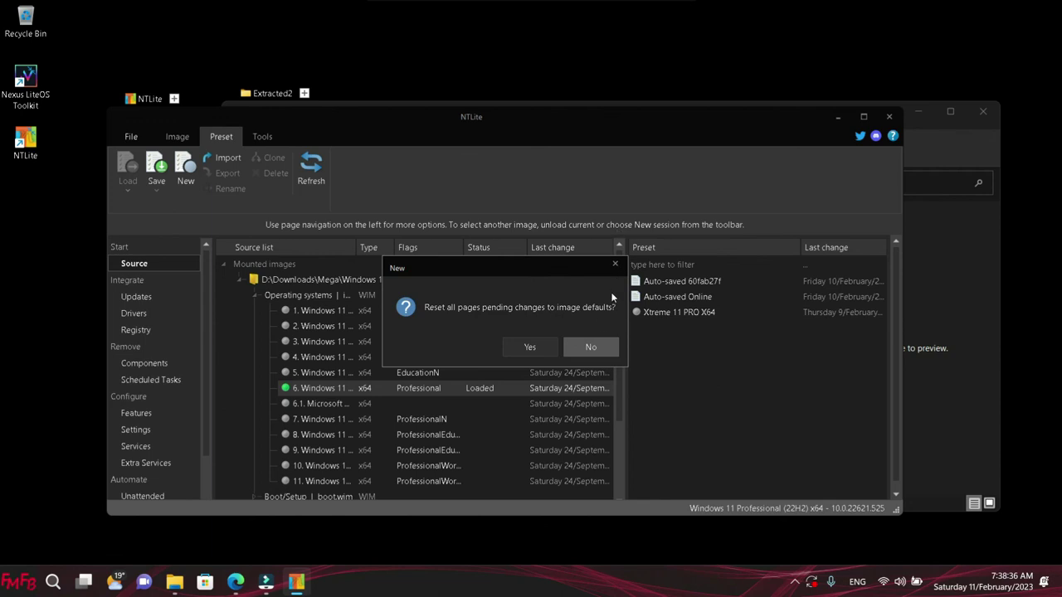
pyautogui.click(594, 343)
pyautogui.click(156, 179)
pyautogui.click(171, 218)
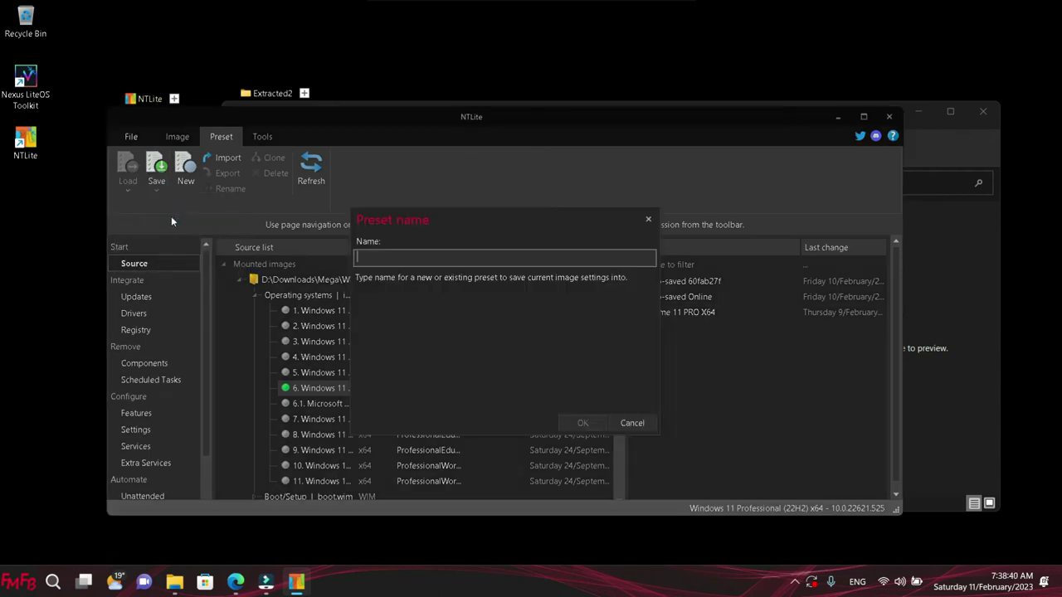
pyautogui.write('Trial')
pyautogui.press('Return')
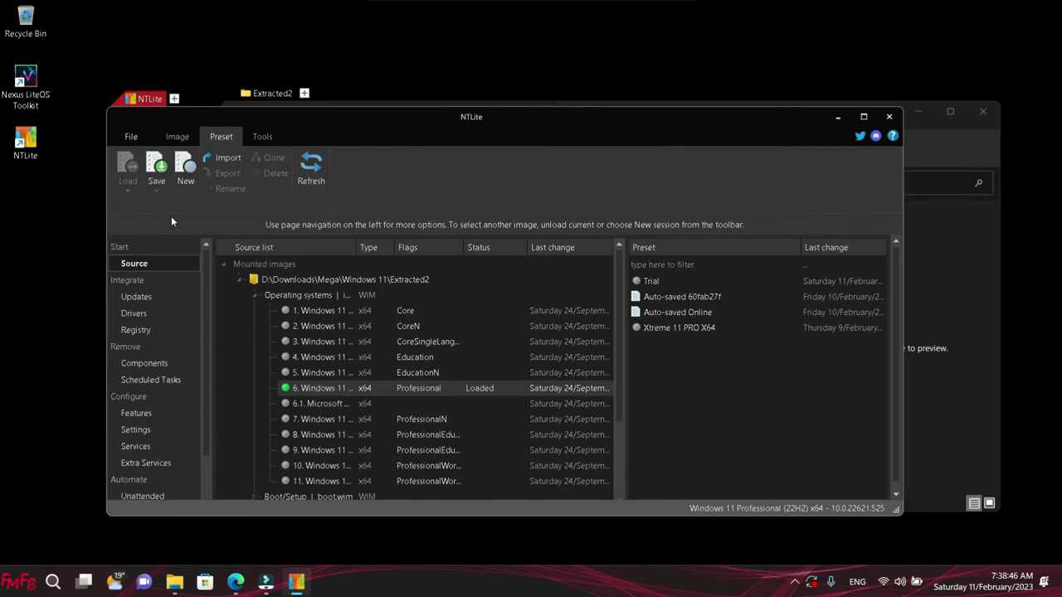
# Save the current settings into the existing Trial preset, accepting the overwrite of Trial.xml.
pyautogui.click(677, 282)
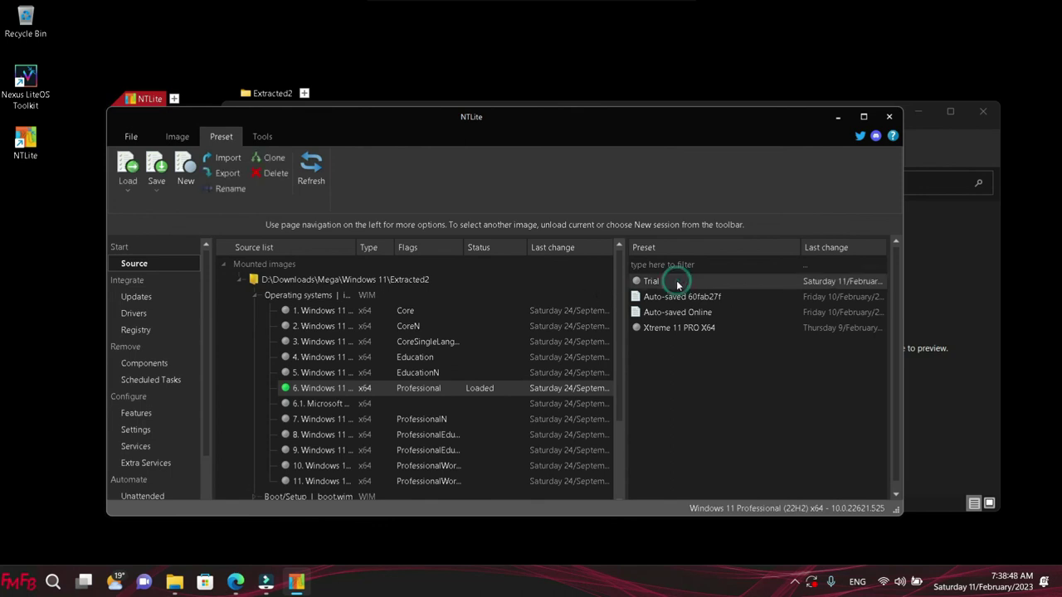
pyautogui.rightClick(676, 282)
pyautogui.click(685, 286)
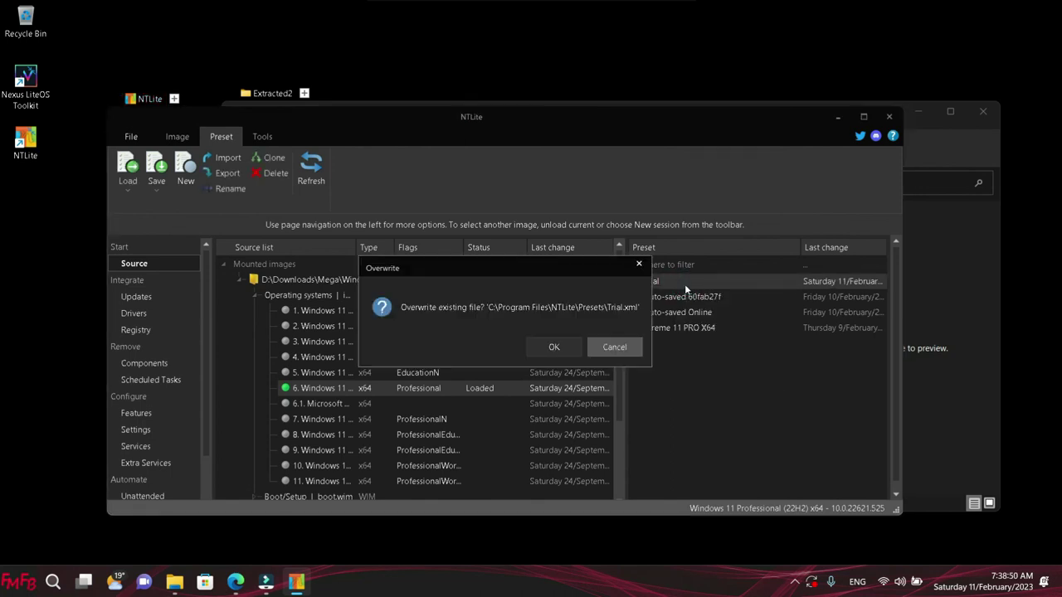
pyautogui.click(564, 345)
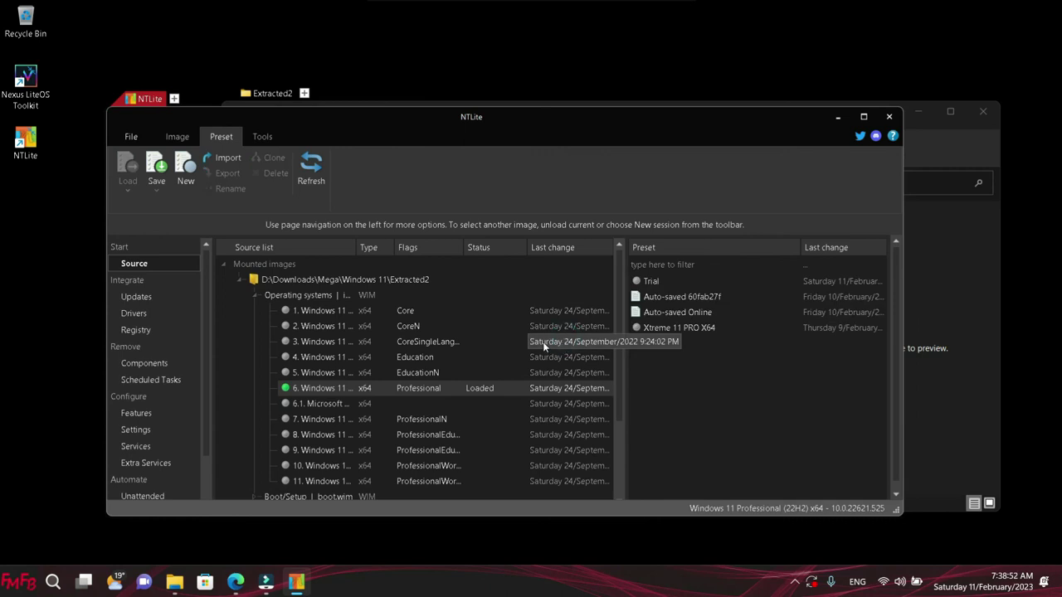
# Export the Trial preset as Trial.xml into D:\Downloads\Mega\Ntlite Presets.
pyautogui.rightClick(644, 280)
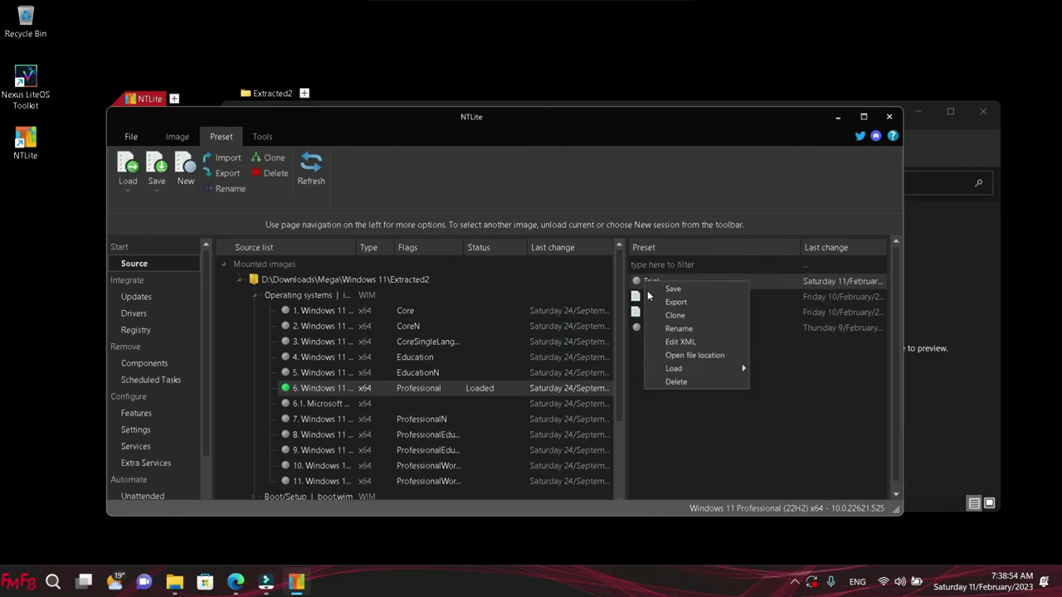
pyautogui.click(673, 301)
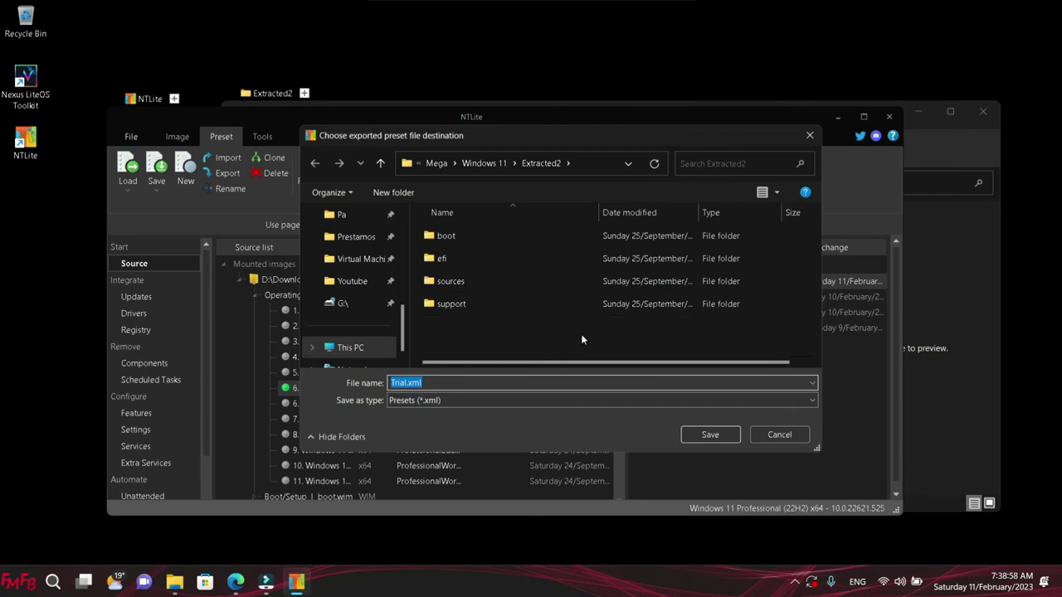
pyautogui.click(495, 163)
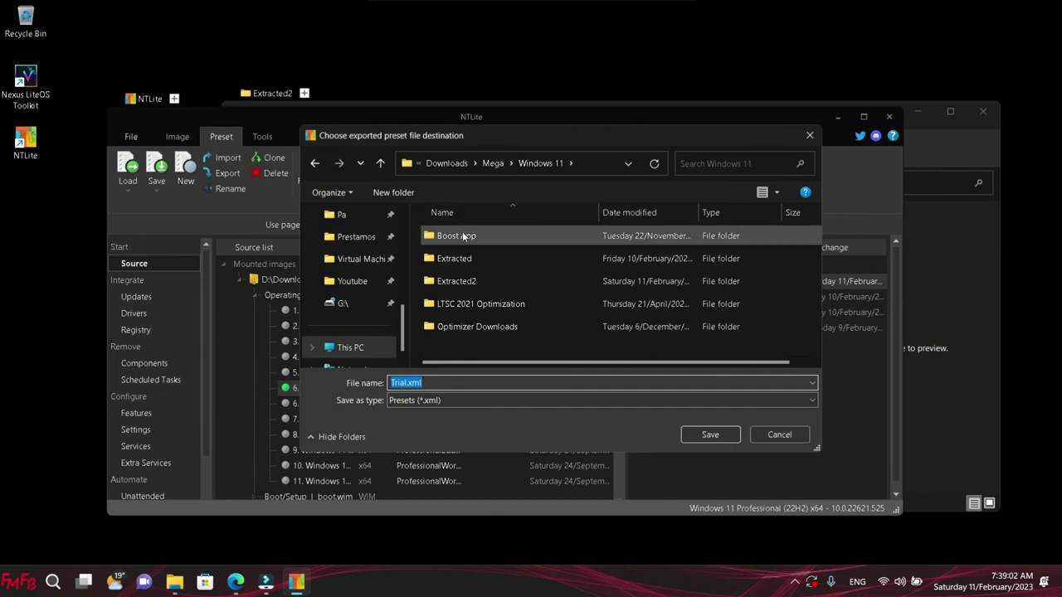
pyautogui.click(493, 164)
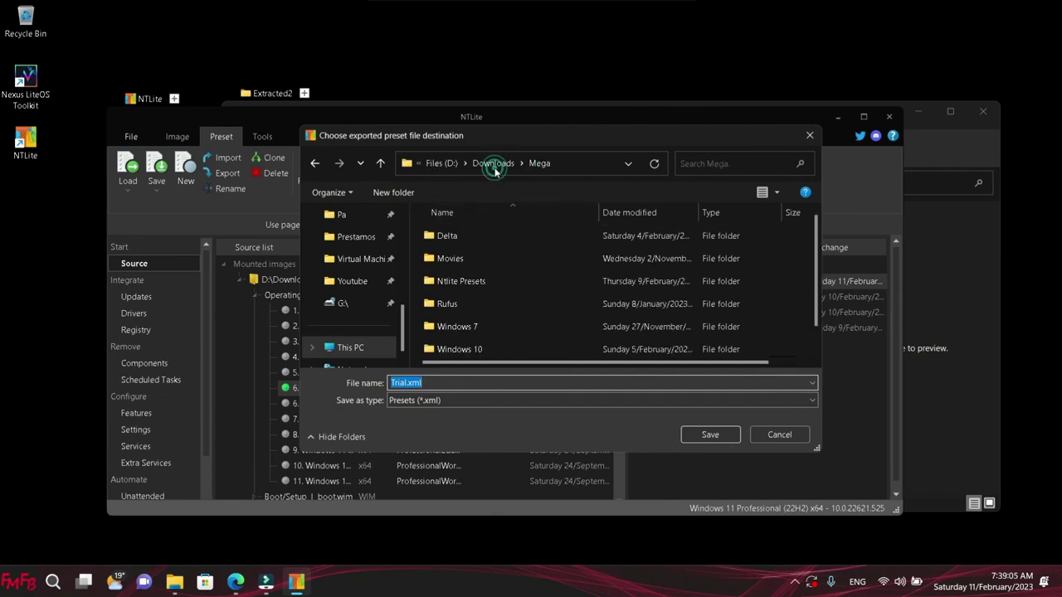
pyautogui.doubleClick(469, 275)
pyautogui.click(710, 435)
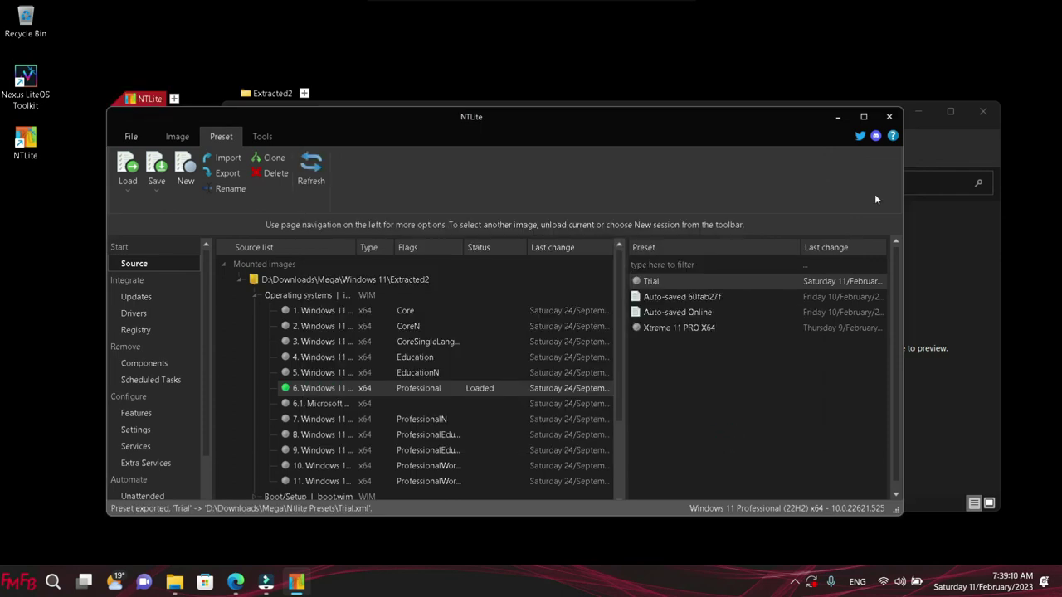
pyautogui.click(793, 587)
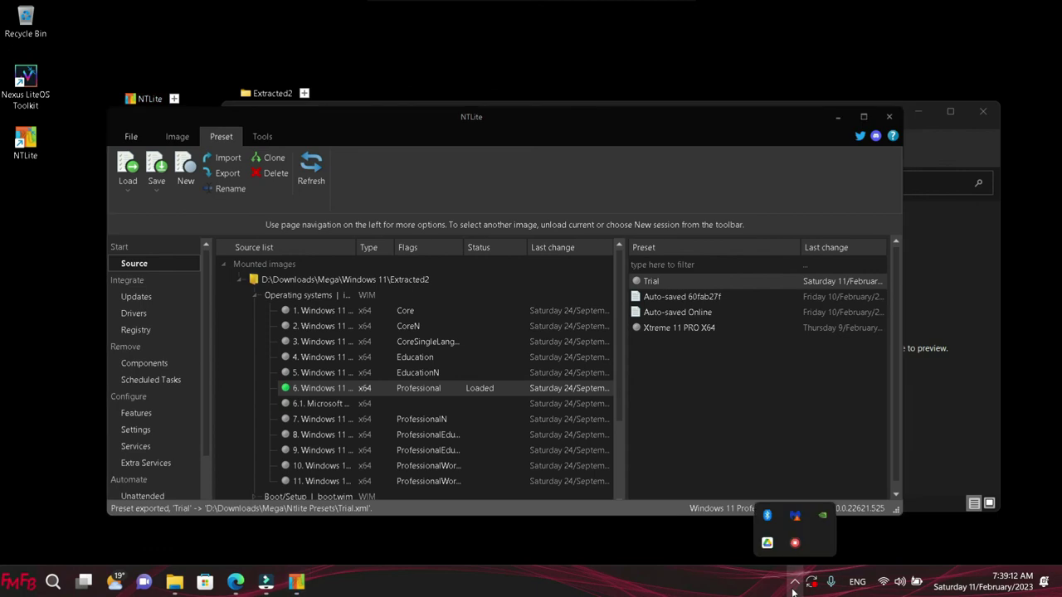
pyautogui.rightClick(795, 543)
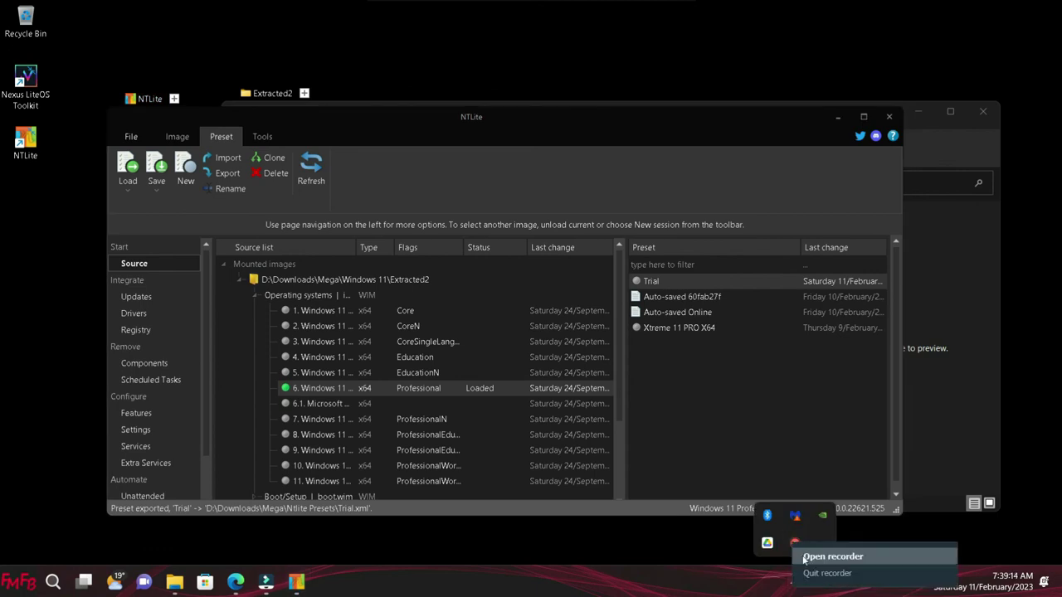